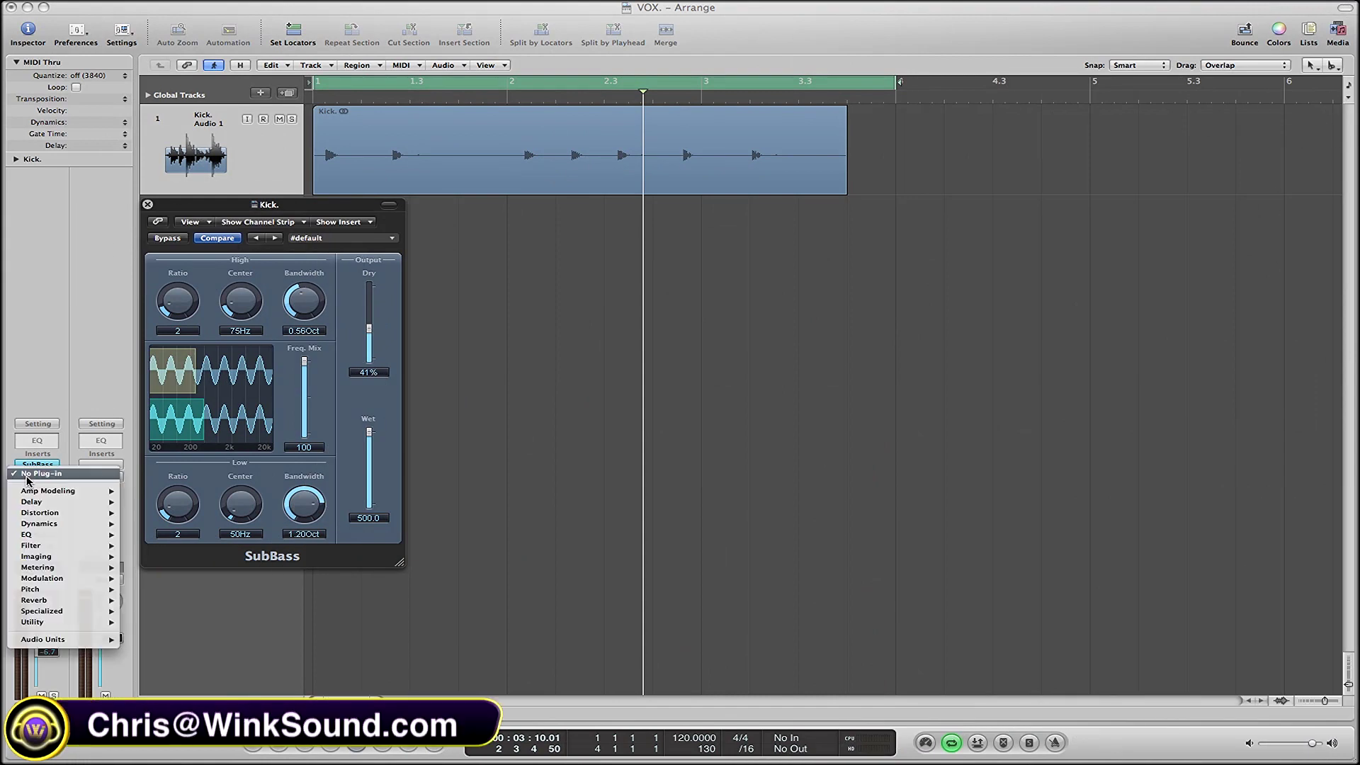
# - Close the plug-in menu, leaving the Stereo SubBass inserted on the Kick track
pyautogui.moveTo(85, 617)
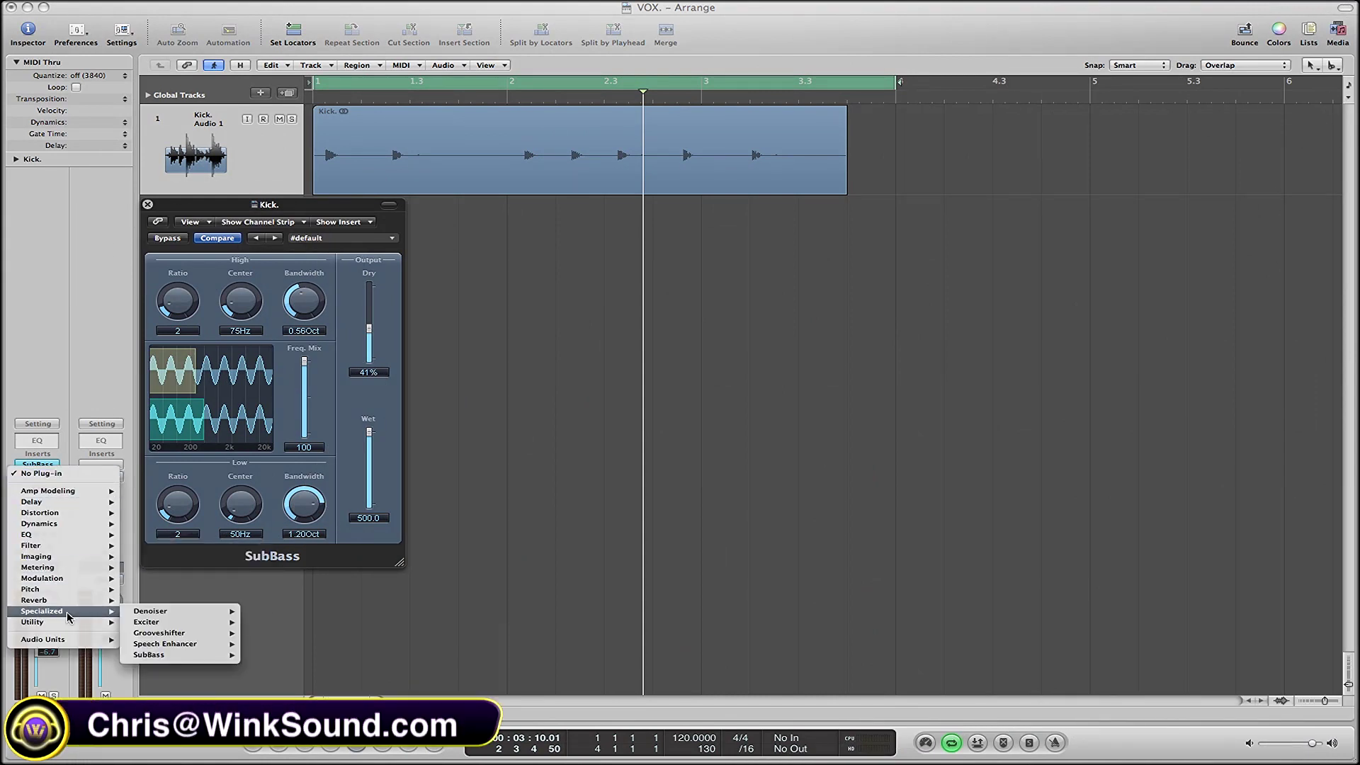
pyautogui.moveTo(181, 656)
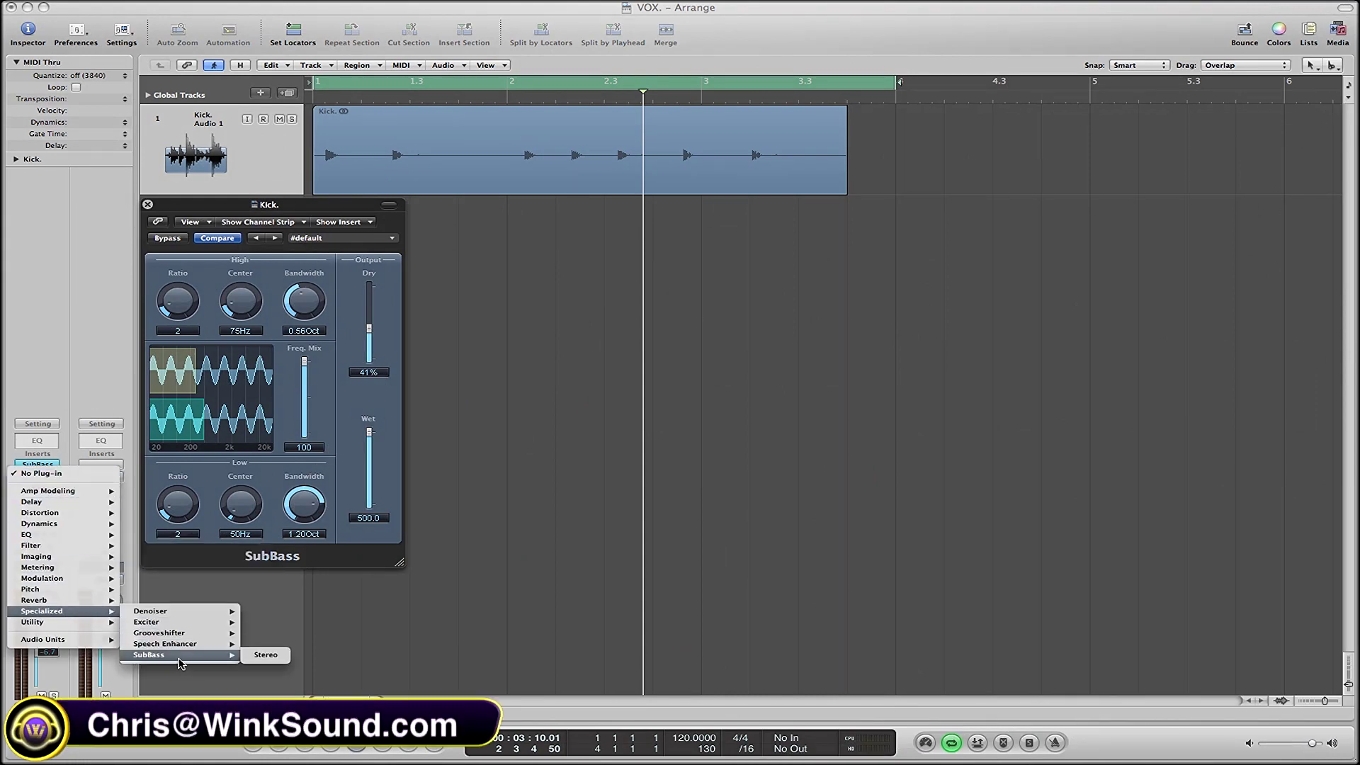
pyautogui.click(255, 623)
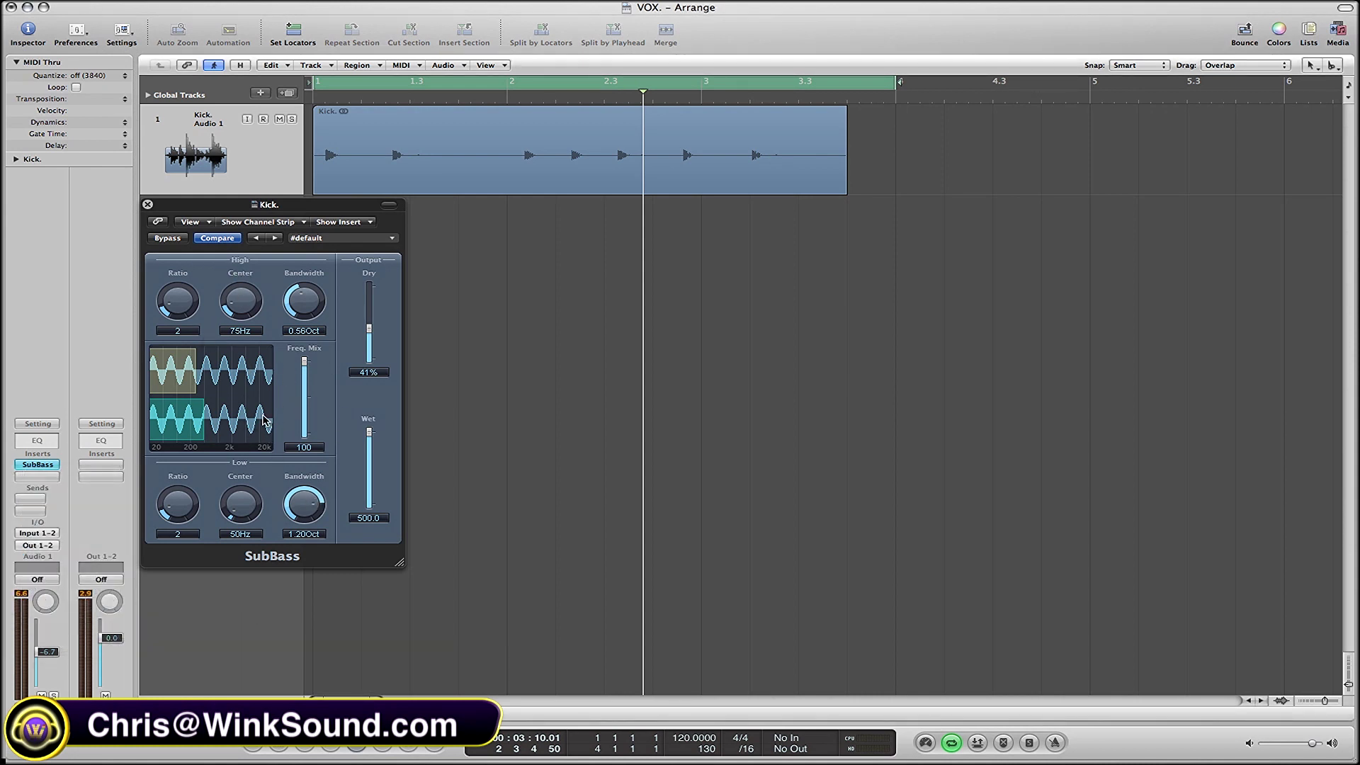
pyautogui.click(168, 240)
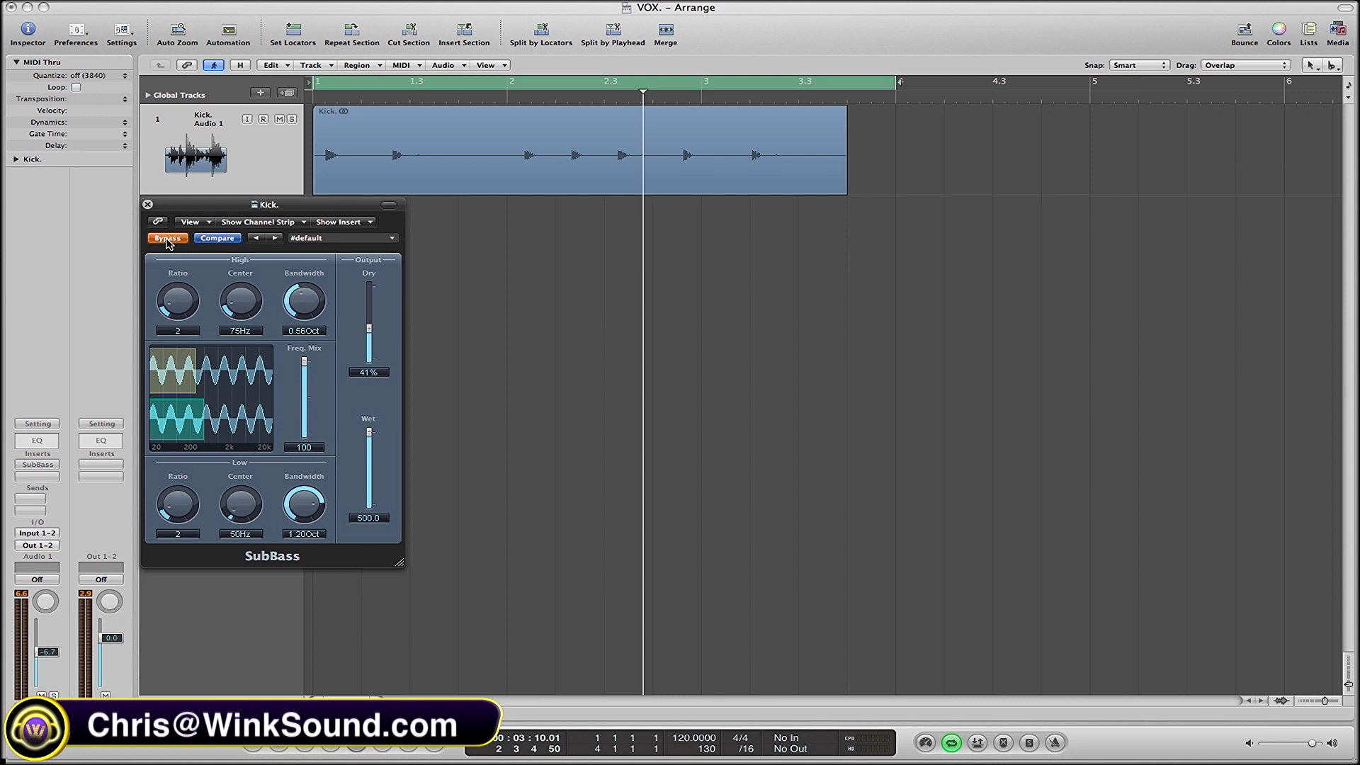
pyautogui.press('space')
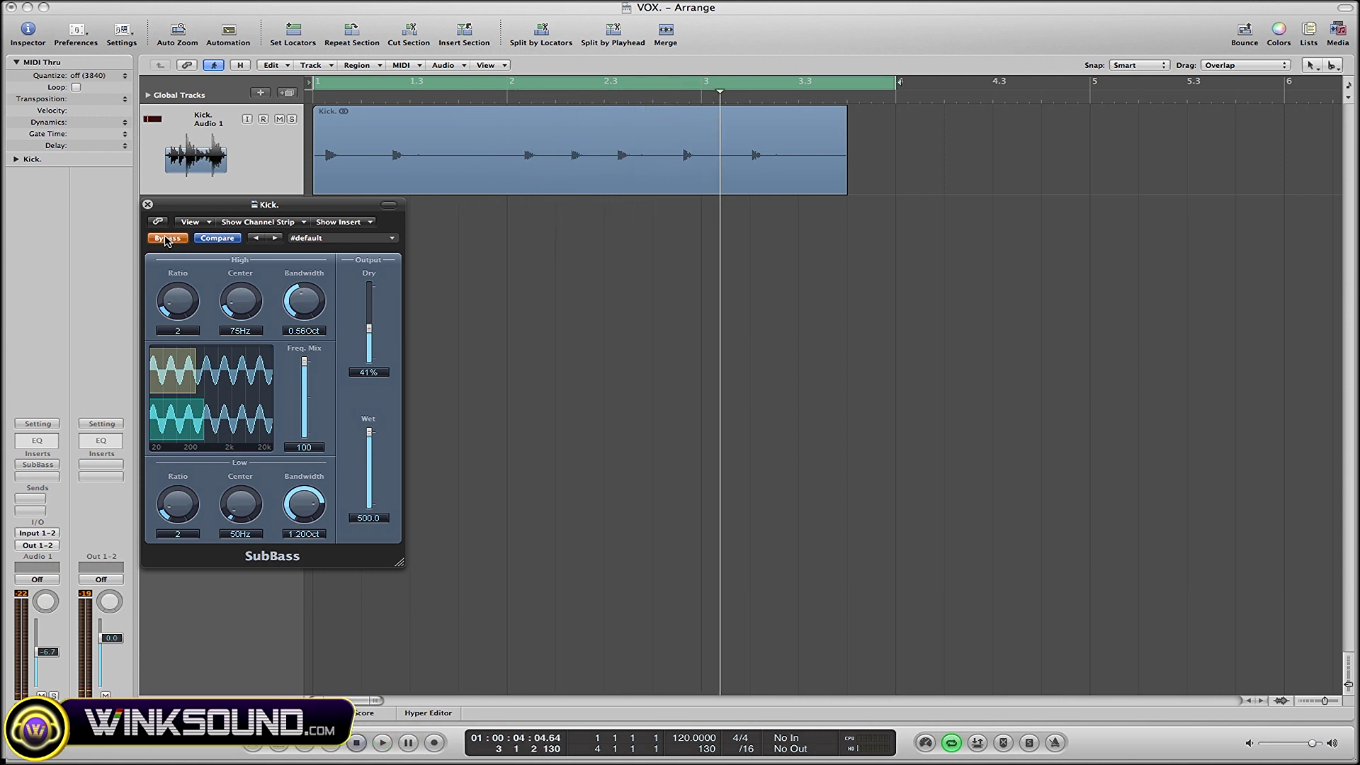
pyautogui.click(166, 238)
pyautogui.press('space')
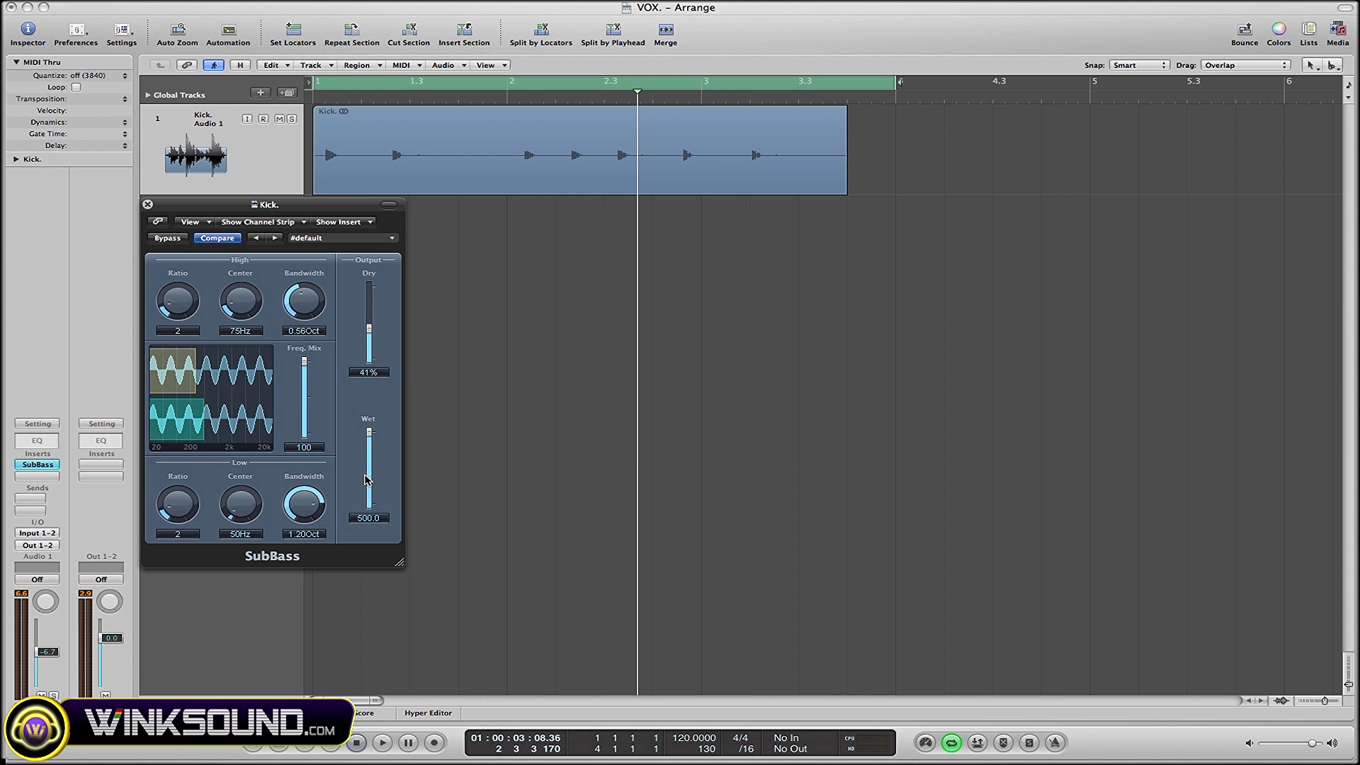
# - Load the Bass Booster preset in SubBass and play the kick to audition it
pyautogui.click(391, 239)
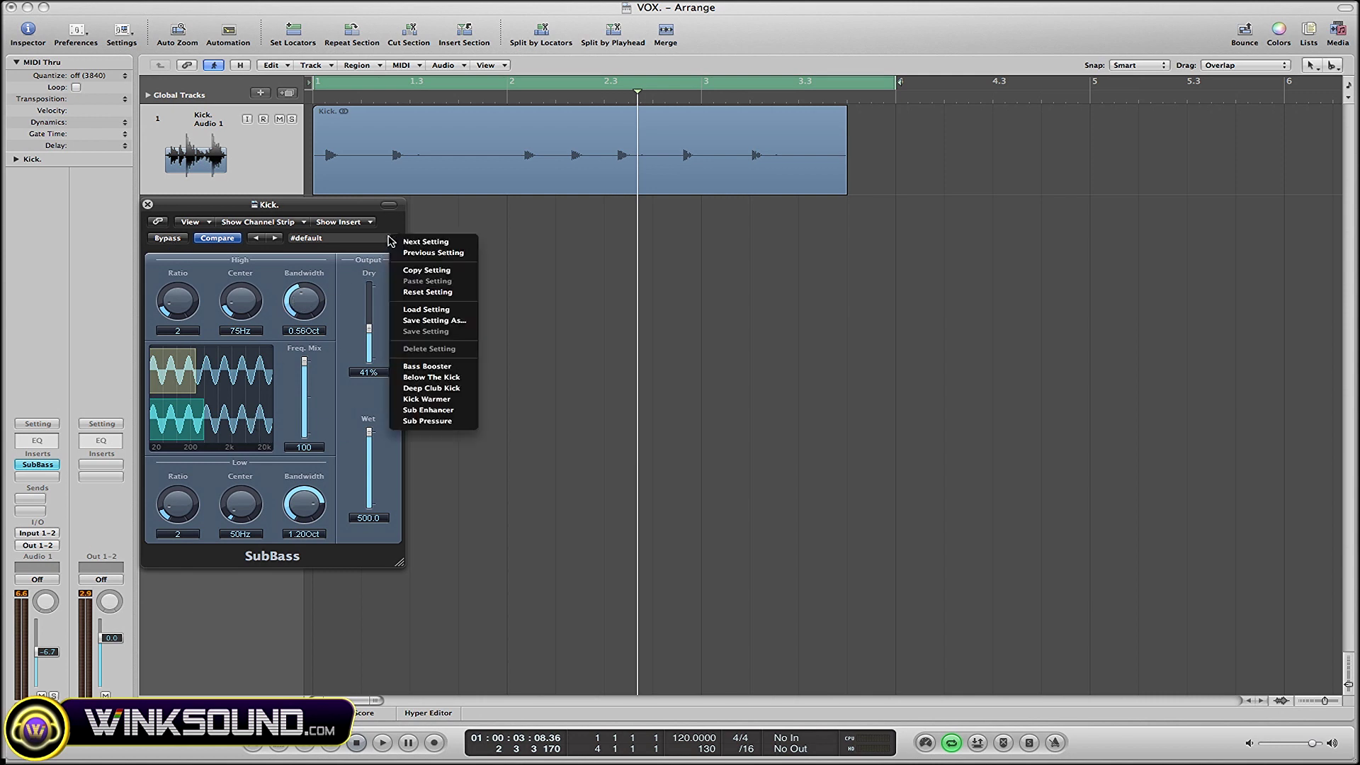
pyautogui.click(441, 369)
pyautogui.press('space')
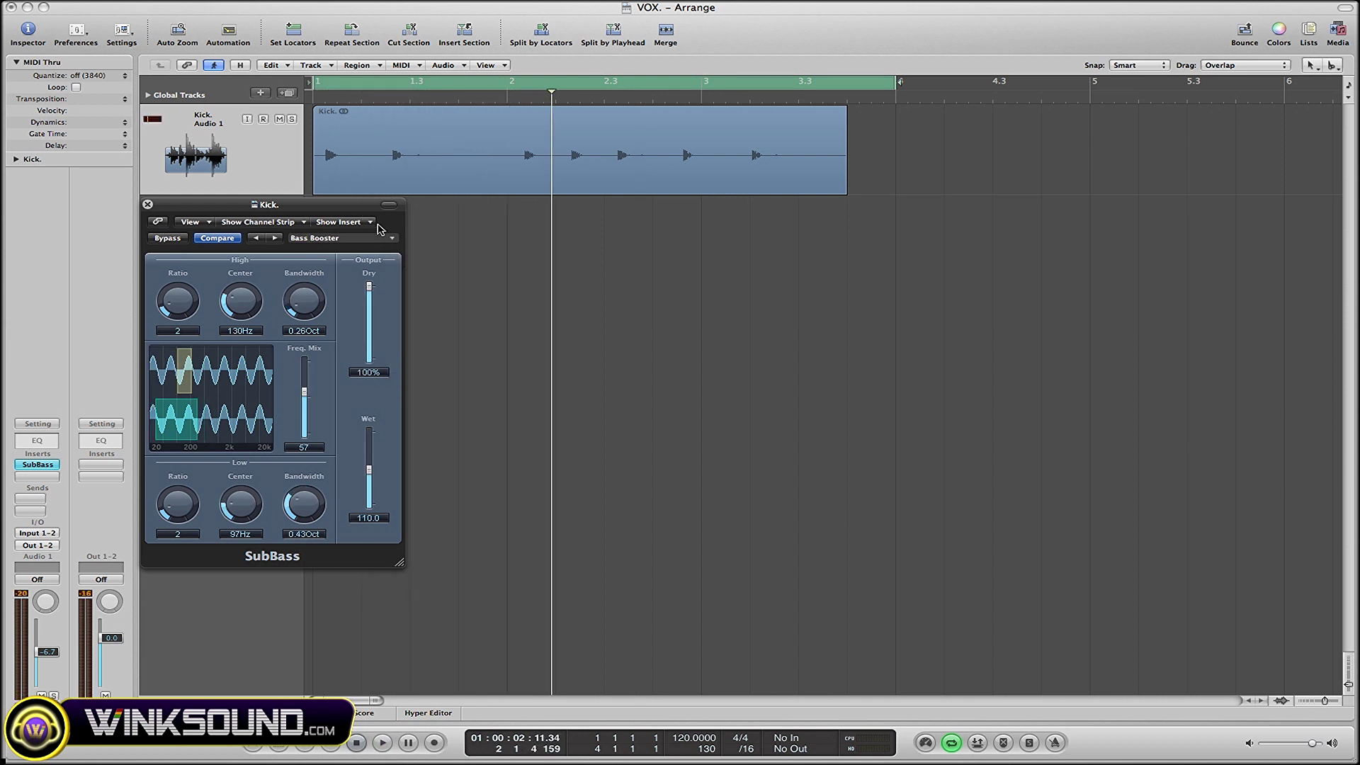
# - Switch to the Below The Kick preset and replay from the song start
pyautogui.click(394, 239)
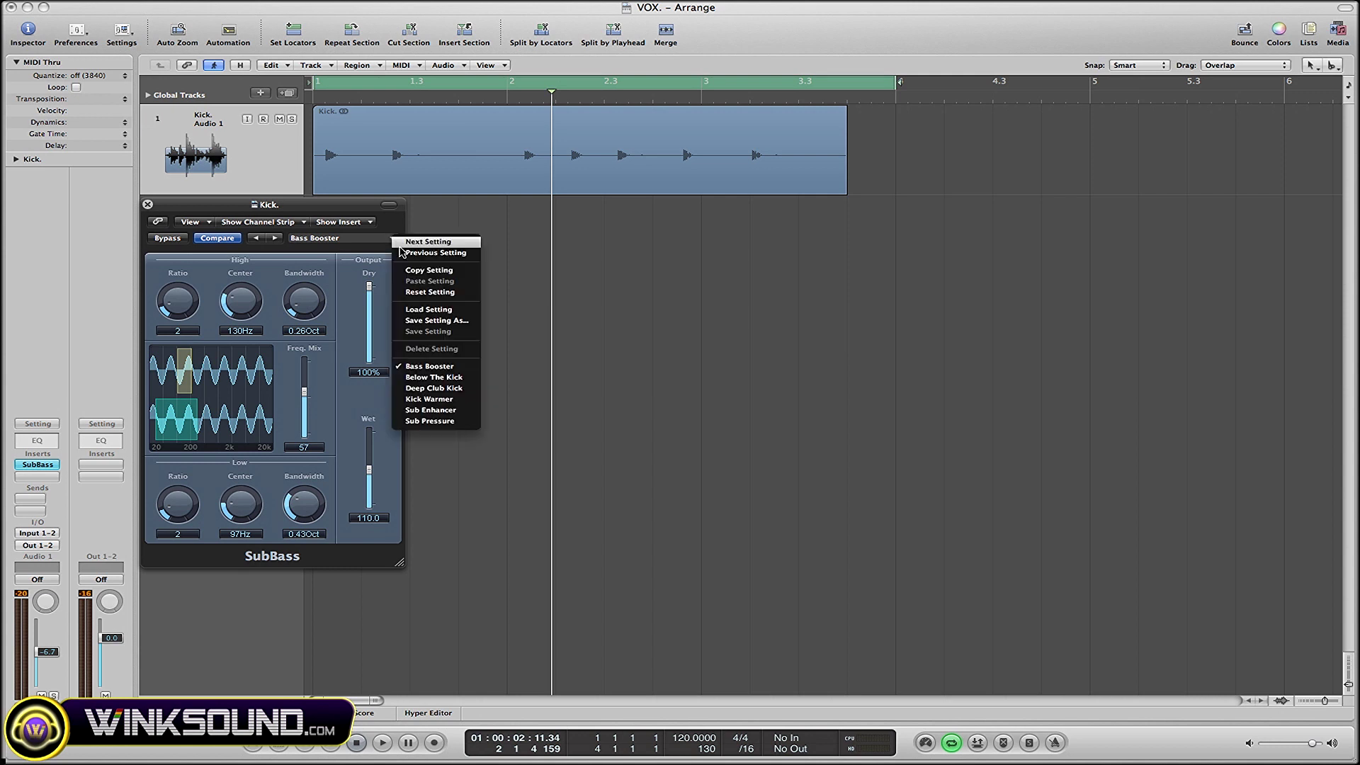
pyautogui.click(452, 378)
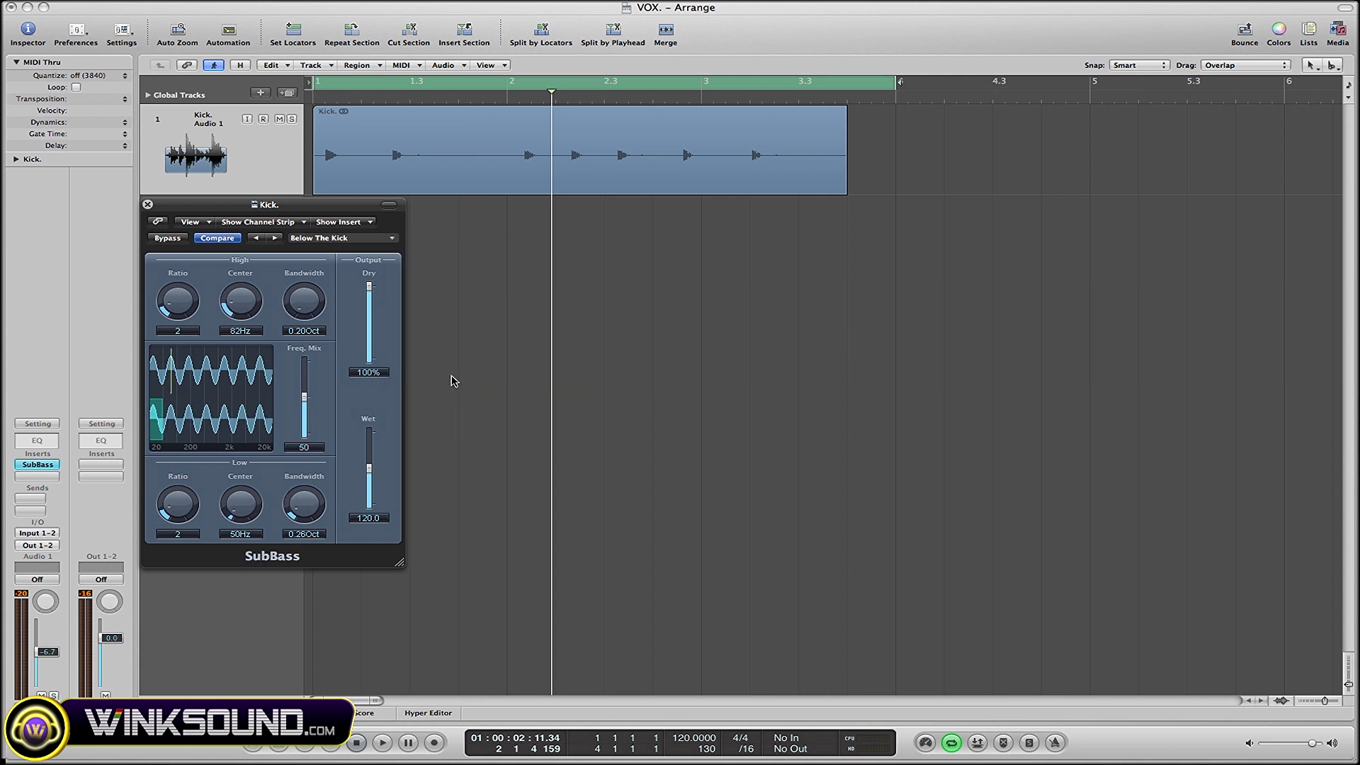
pyautogui.press('Return')
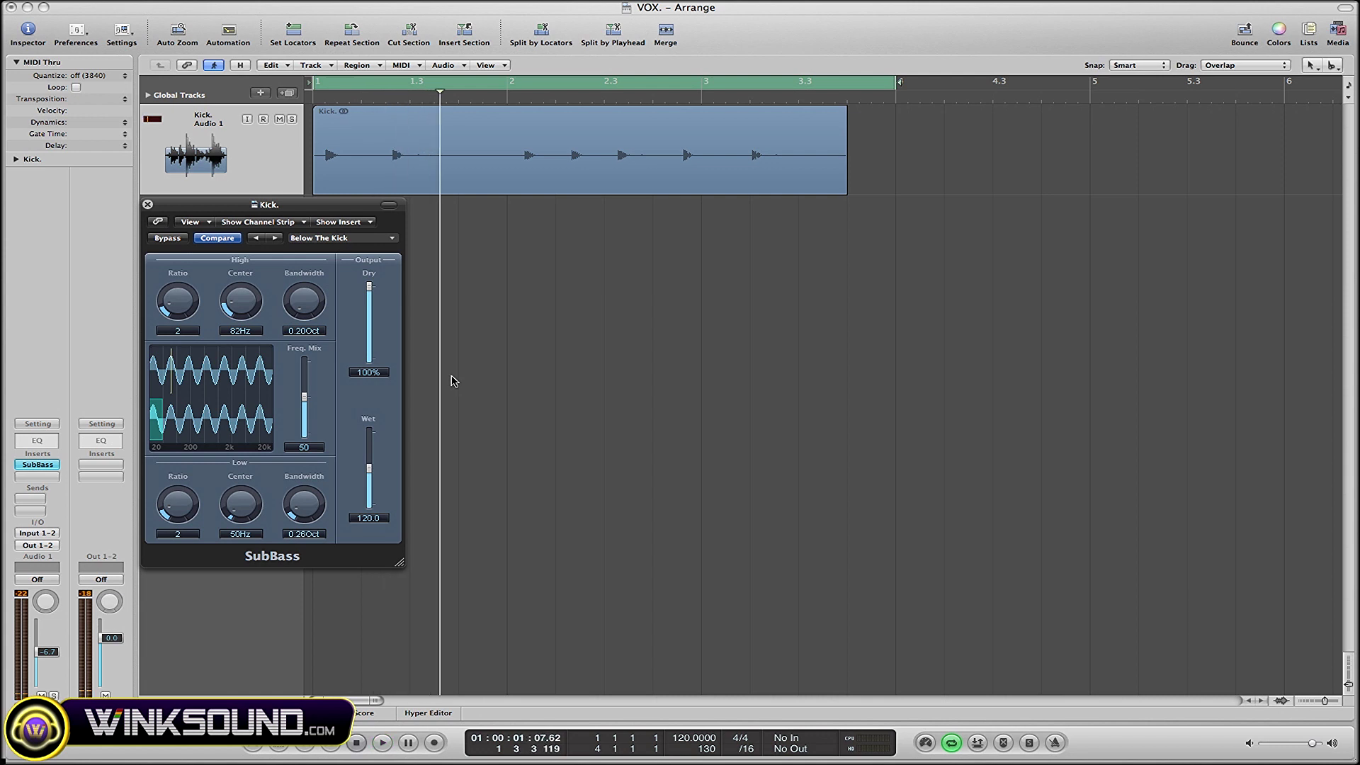
pyautogui.click(394, 238)
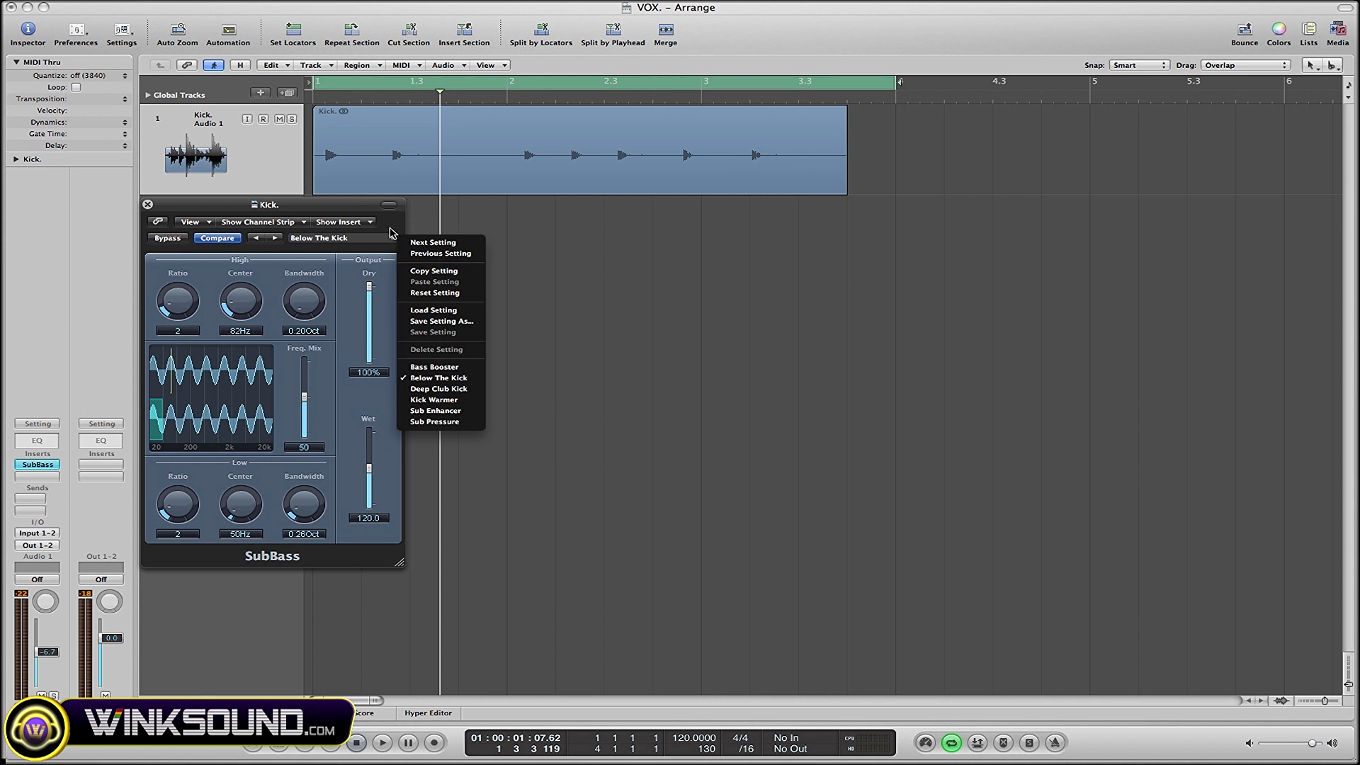
pyautogui.click(390, 233)
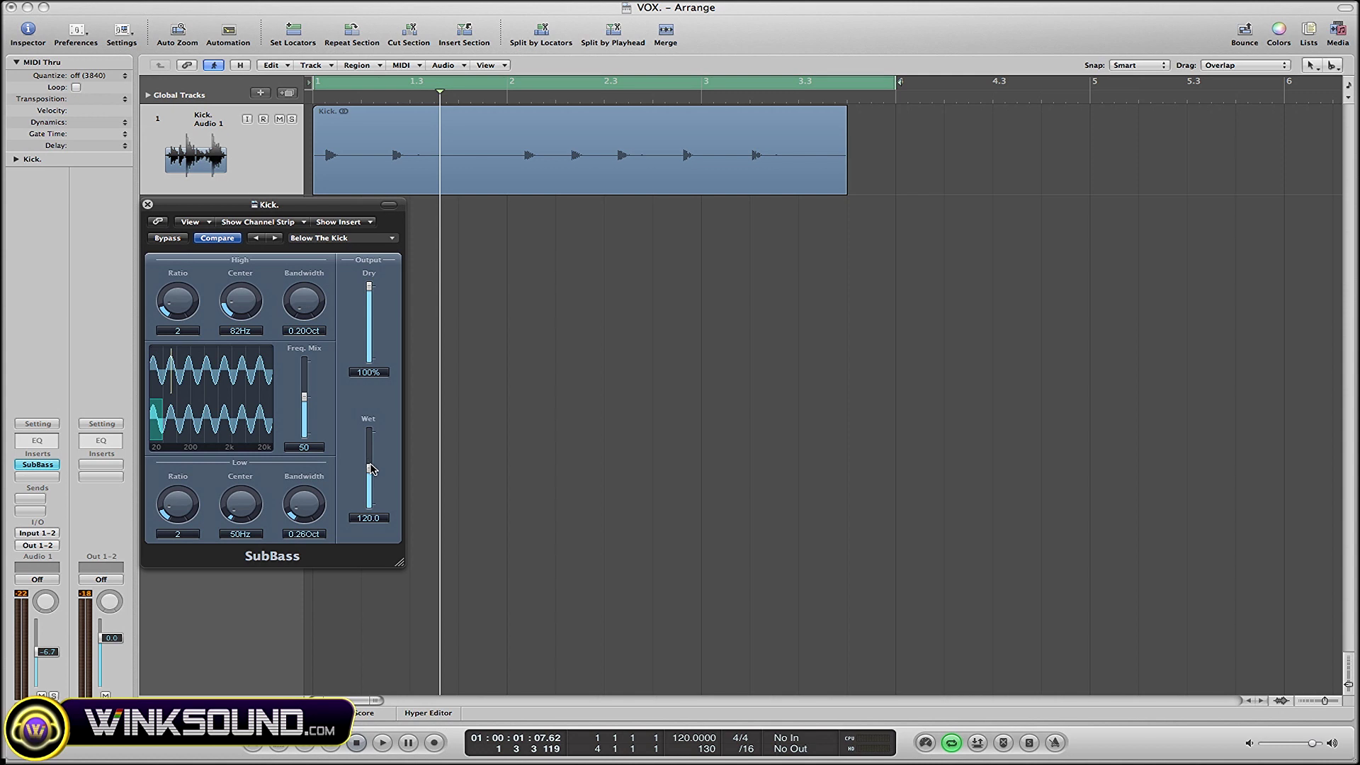
# - Raise Wet to 500.0, pull Dry down, and audition the wet-only kick
pyautogui.moveTo(371, 469); pyautogui.dragTo(376, 409)
pyautogui.moveTo(369, 289); pyautogui.dragTo(365, 374)
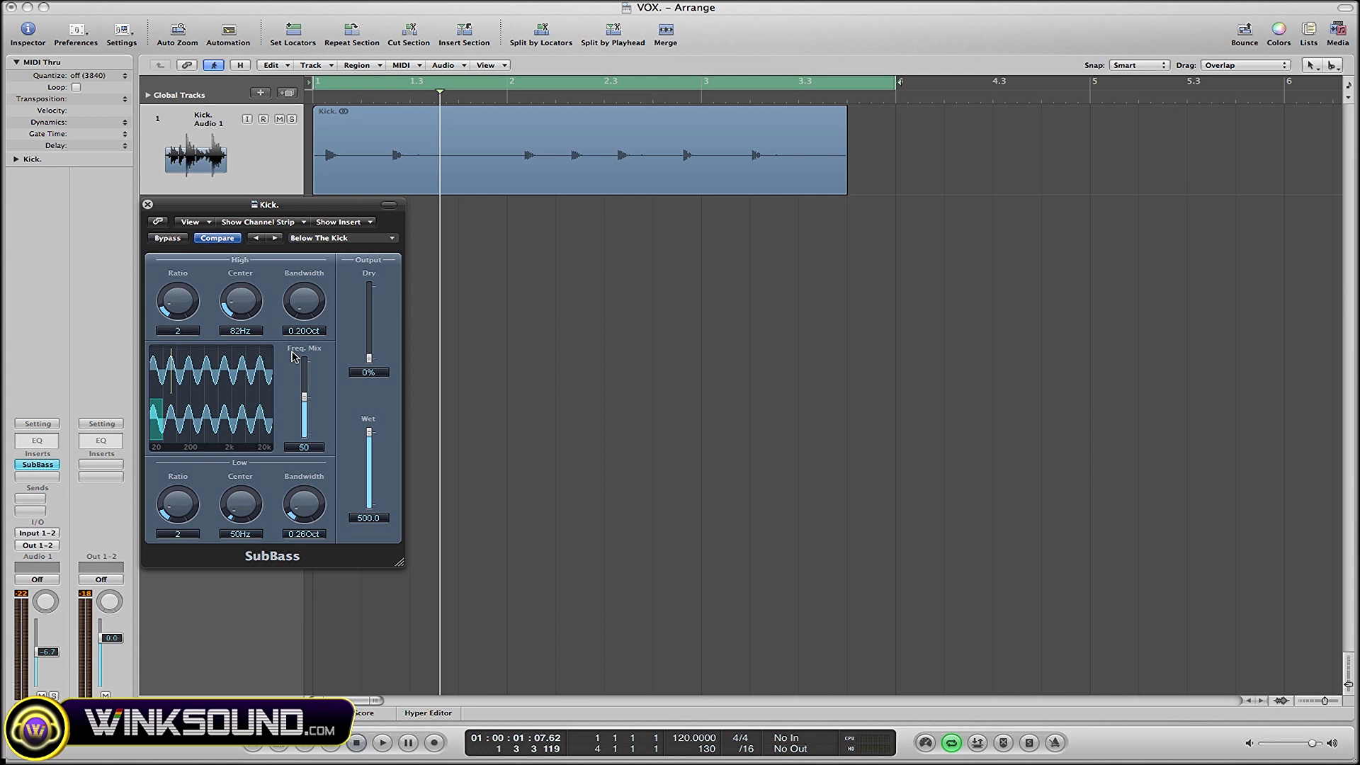
pyautogui.press('space')
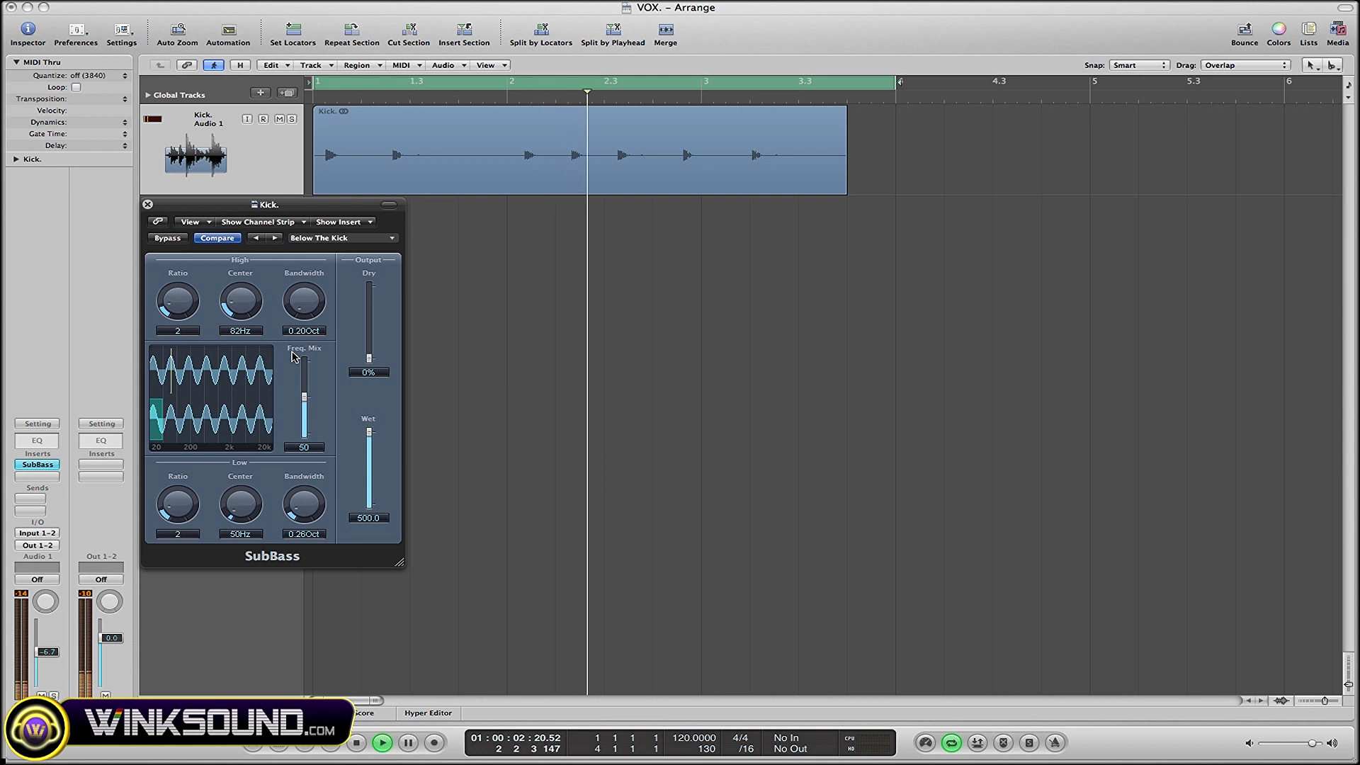
pyautogui.press('space')
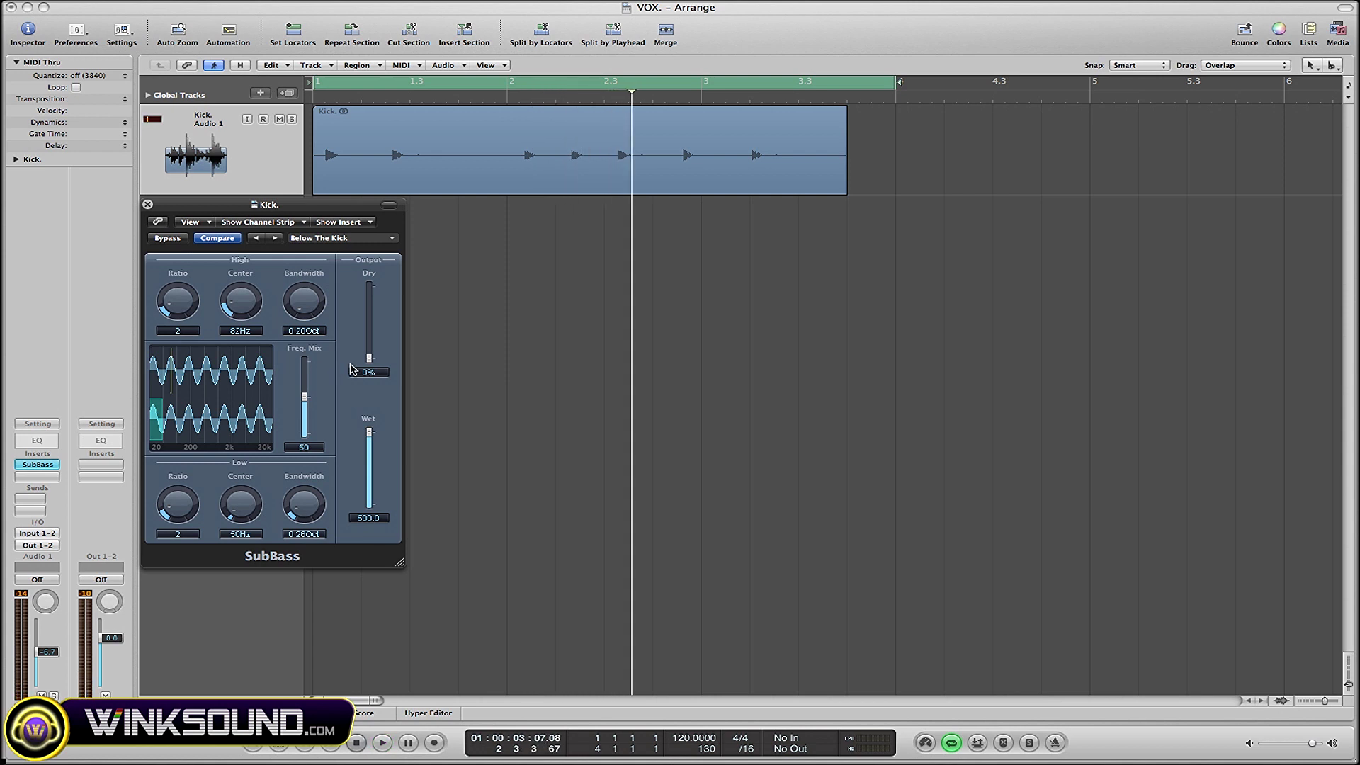
# - Audition Dry 100% with Wet 0.0, then settle on Wet 500.0 and Dry 49%
pyautogui.moveTo(370, 359); pyautogui.dragTo(350, 253)
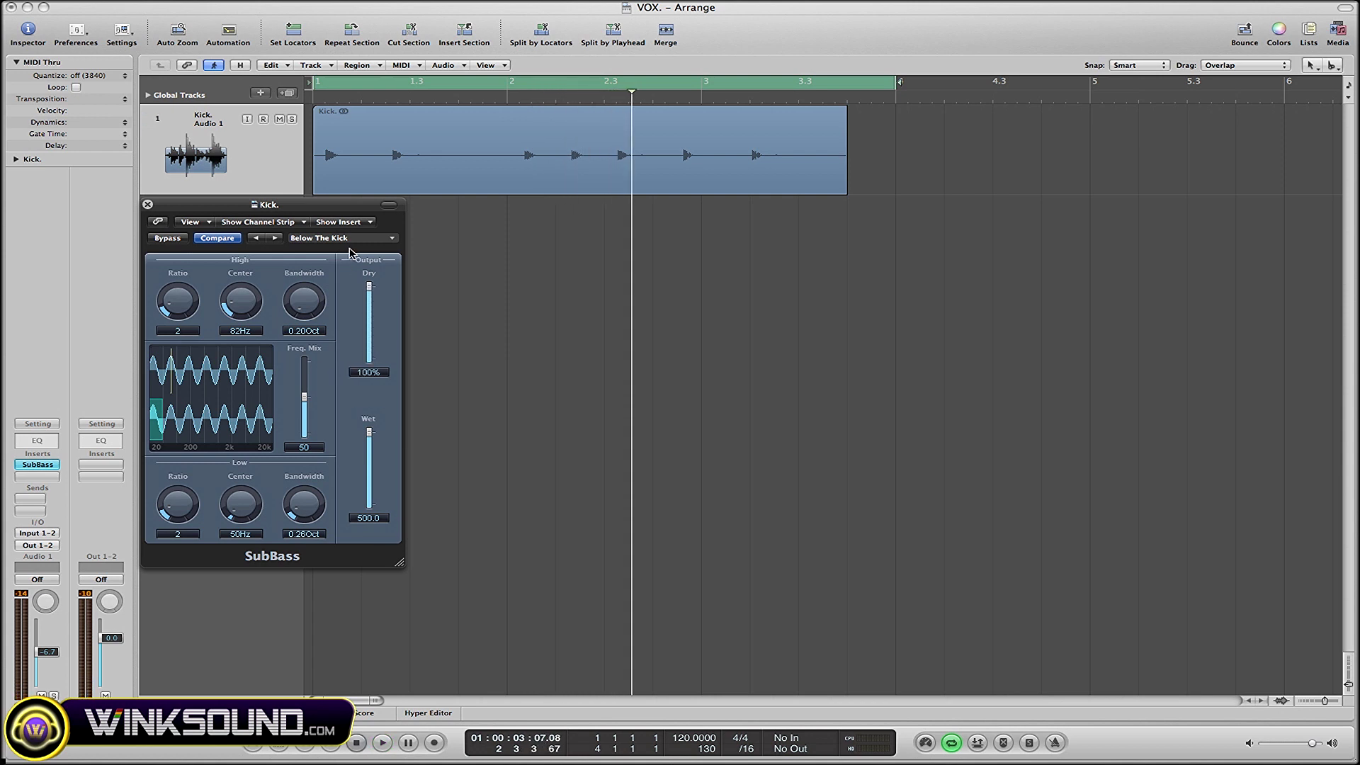
pyautogui.moveTo(369, 431); pyautogui.dragTo(368, 521)
pyautogui.press('Return')
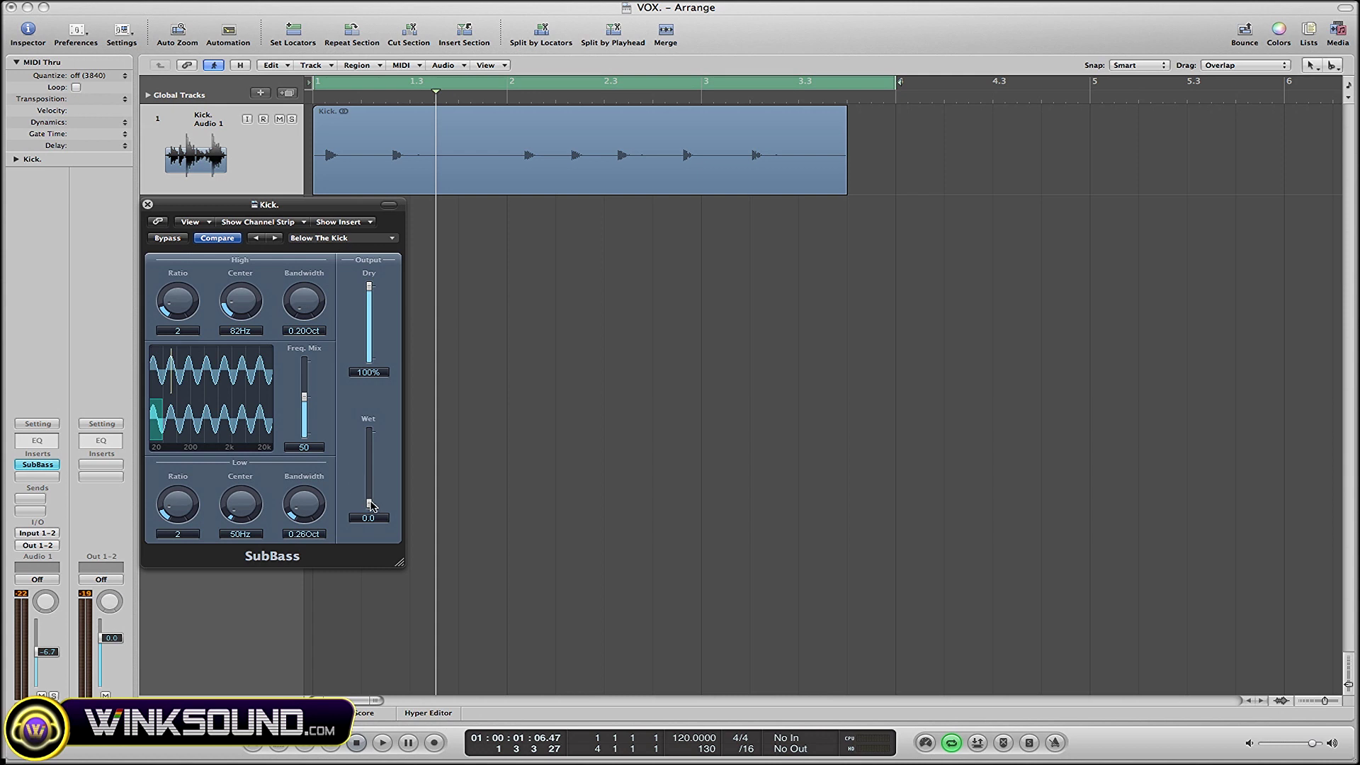
pyautogui.moveTo(369, 504); pyautogui.dragTo(370, 431)
pyautogui.moveTo(370, 286); pyautogui.dragTo(369, 336)
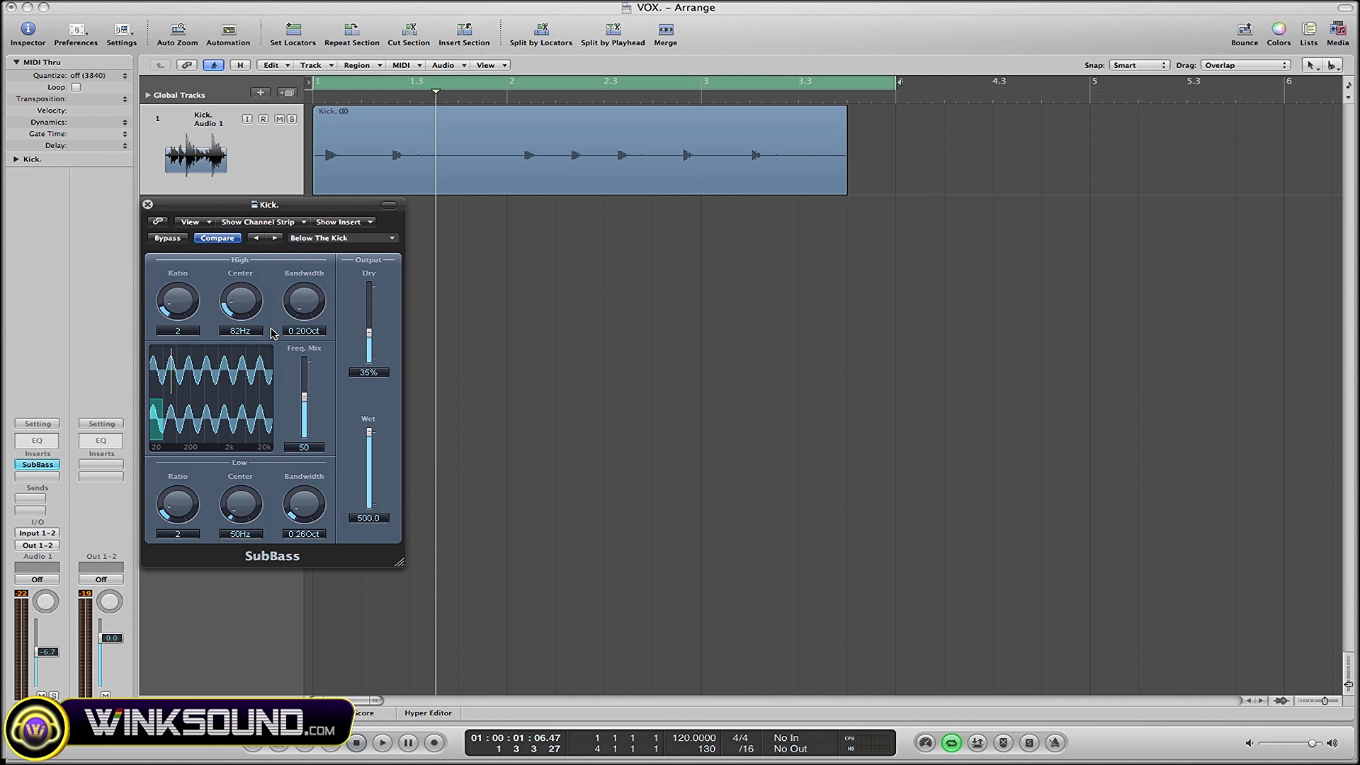
# - Put the 82Hz High Center frequency field into edit mode
pyautogui.doubleClick(242, 333)
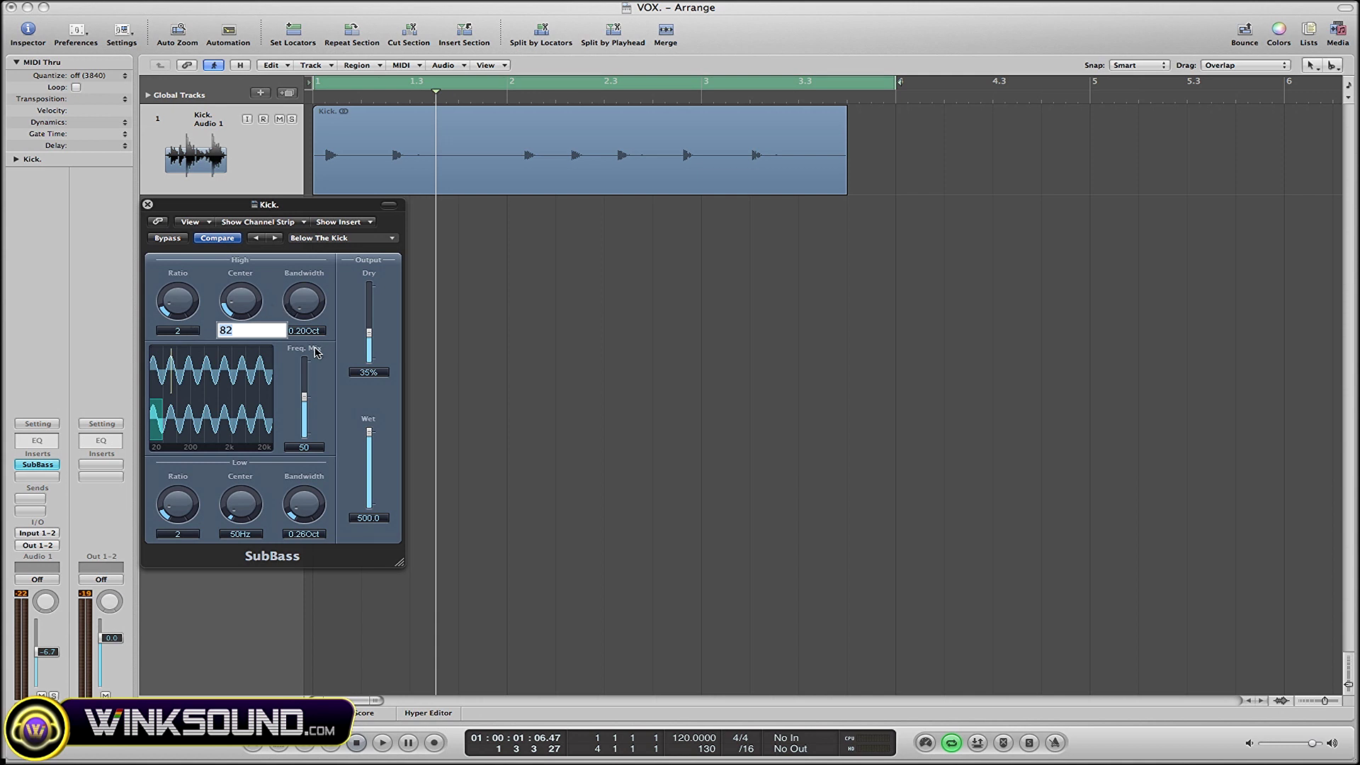
# - Enter 75Hz for High Center and 55Hz for Low Center, then widen Low Bandwidth
pyautogui.write('75')
pyautogui.press('Return')
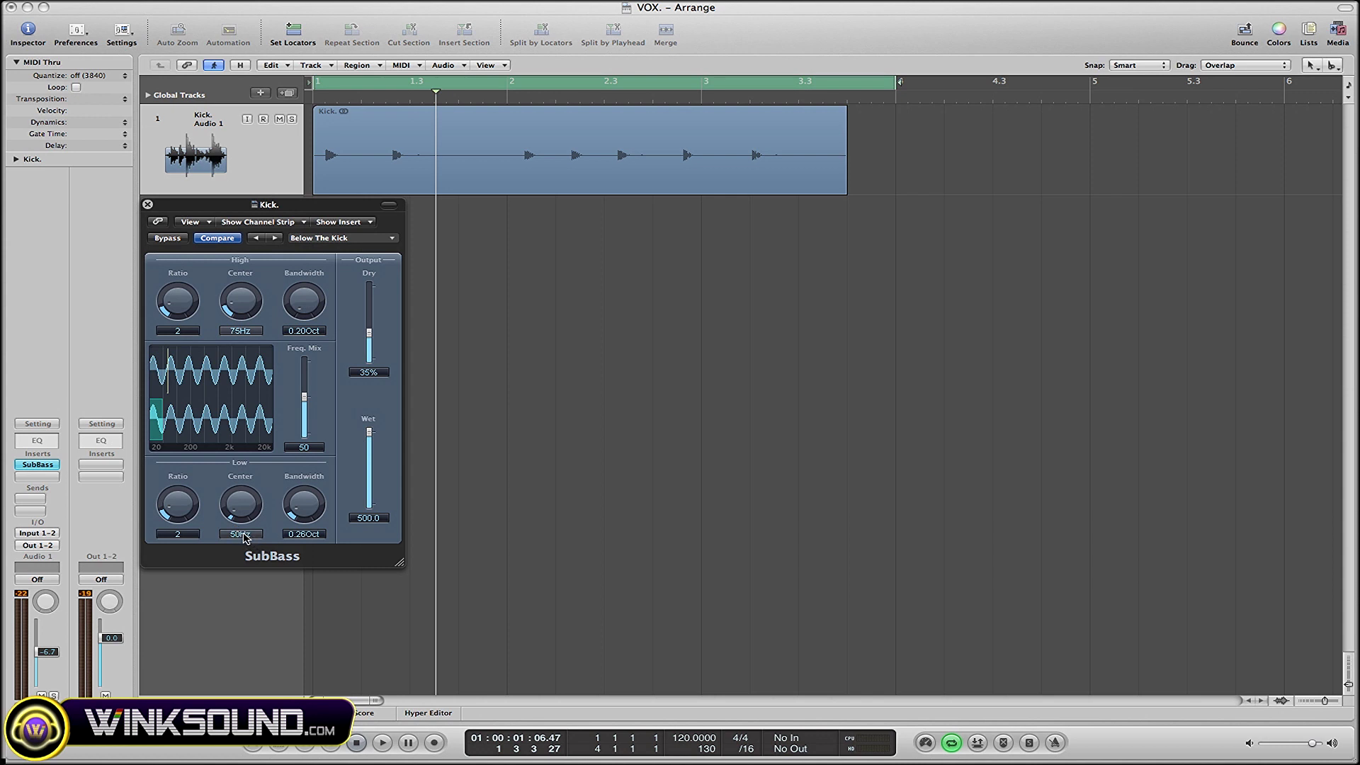
pyautogui.doubleClick(244, 535)
pyautogui.write('5')
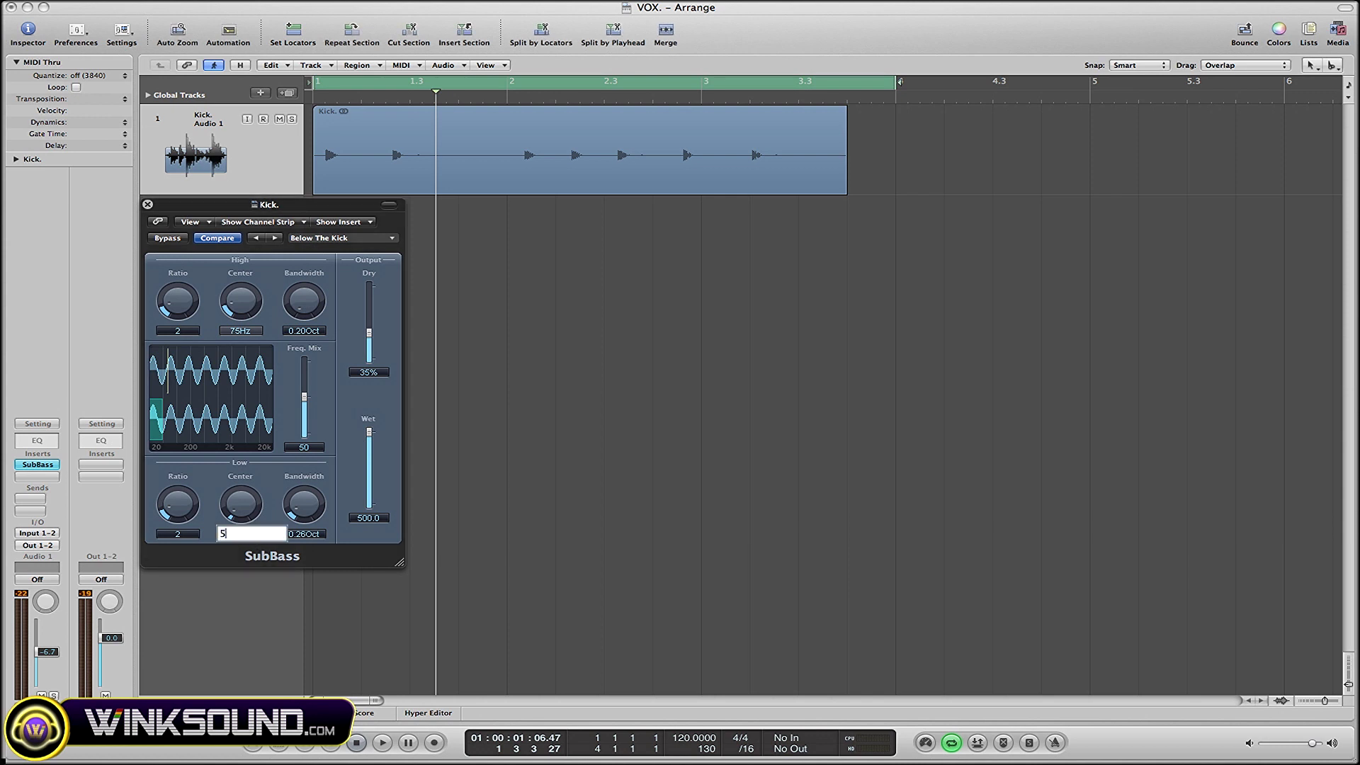
pyautogui.write('5')
pyautogui.press('Return')
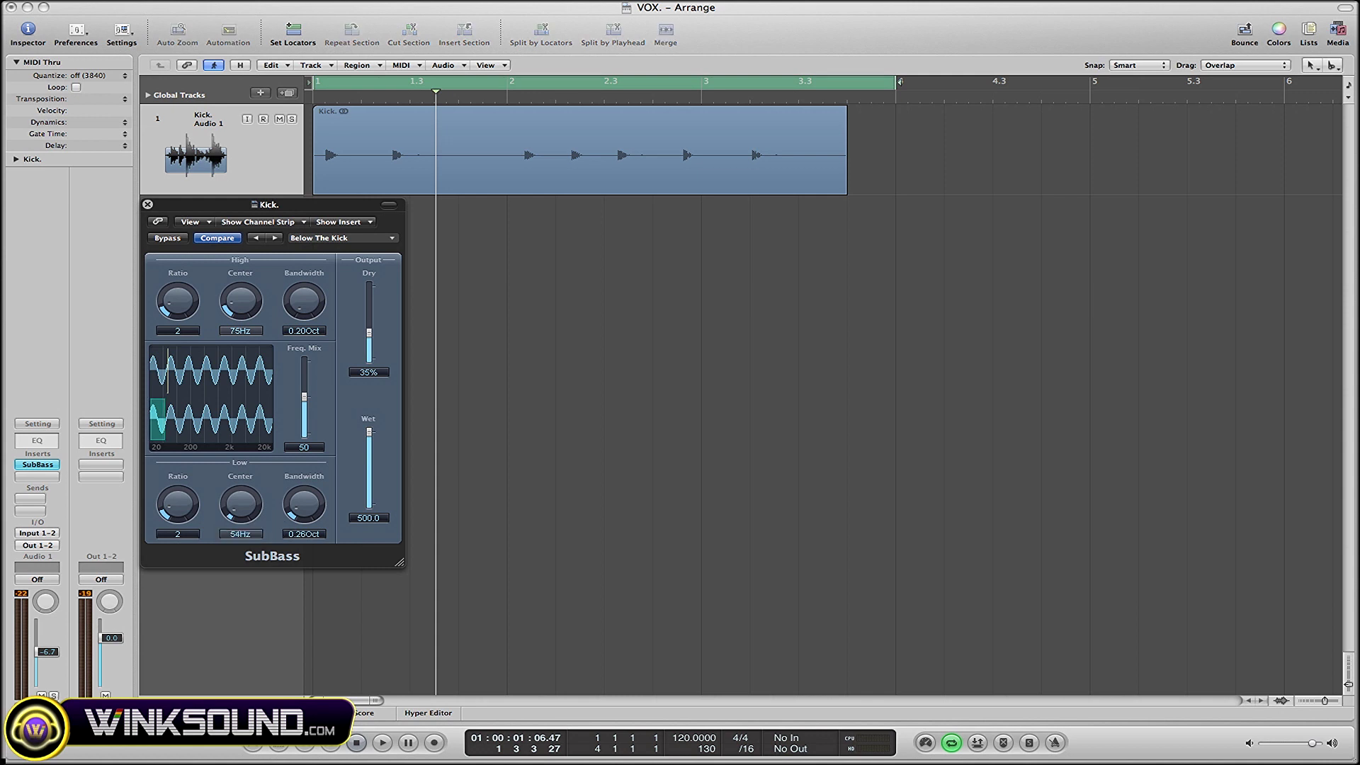
pyautogui.moveTo(304, 505); pyautogui.dragTo(288, 448)
# - Re-enter the Low Bandwidth value and widen High Bandwidth to 0.43 Oct
pyautogui.doubleClick(298, 536)
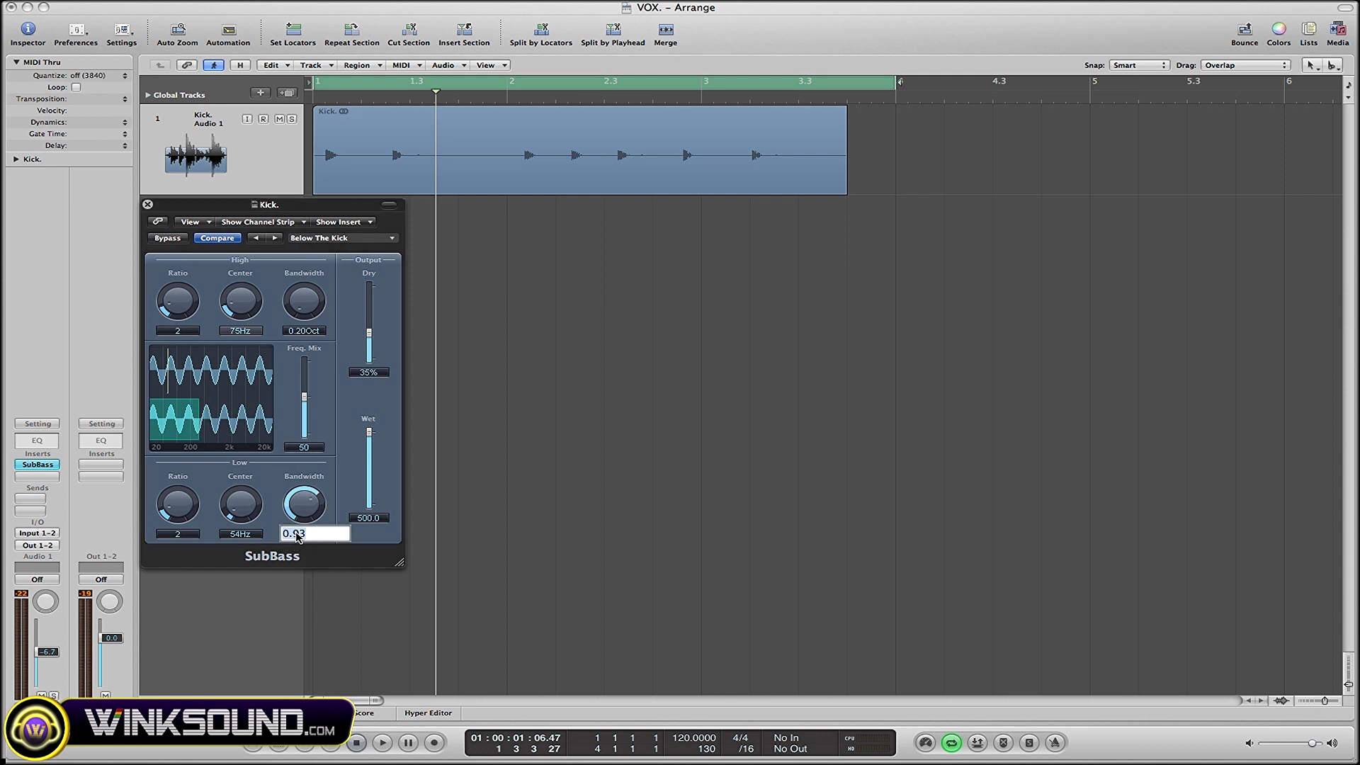
pyautogui.write('1')
pyautogui.press('Return')
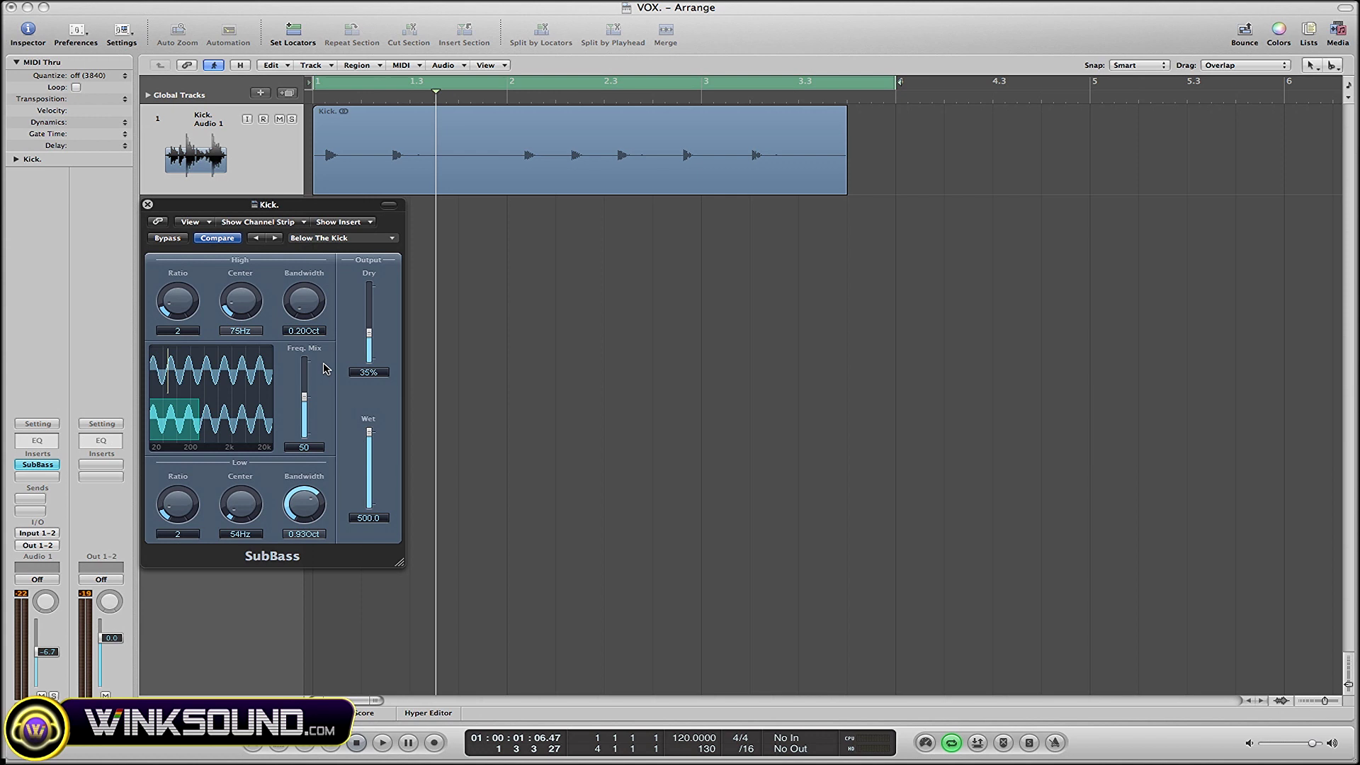
pyautogui.moveTo(307, 308); pyautogui.dragTo(308, 277)
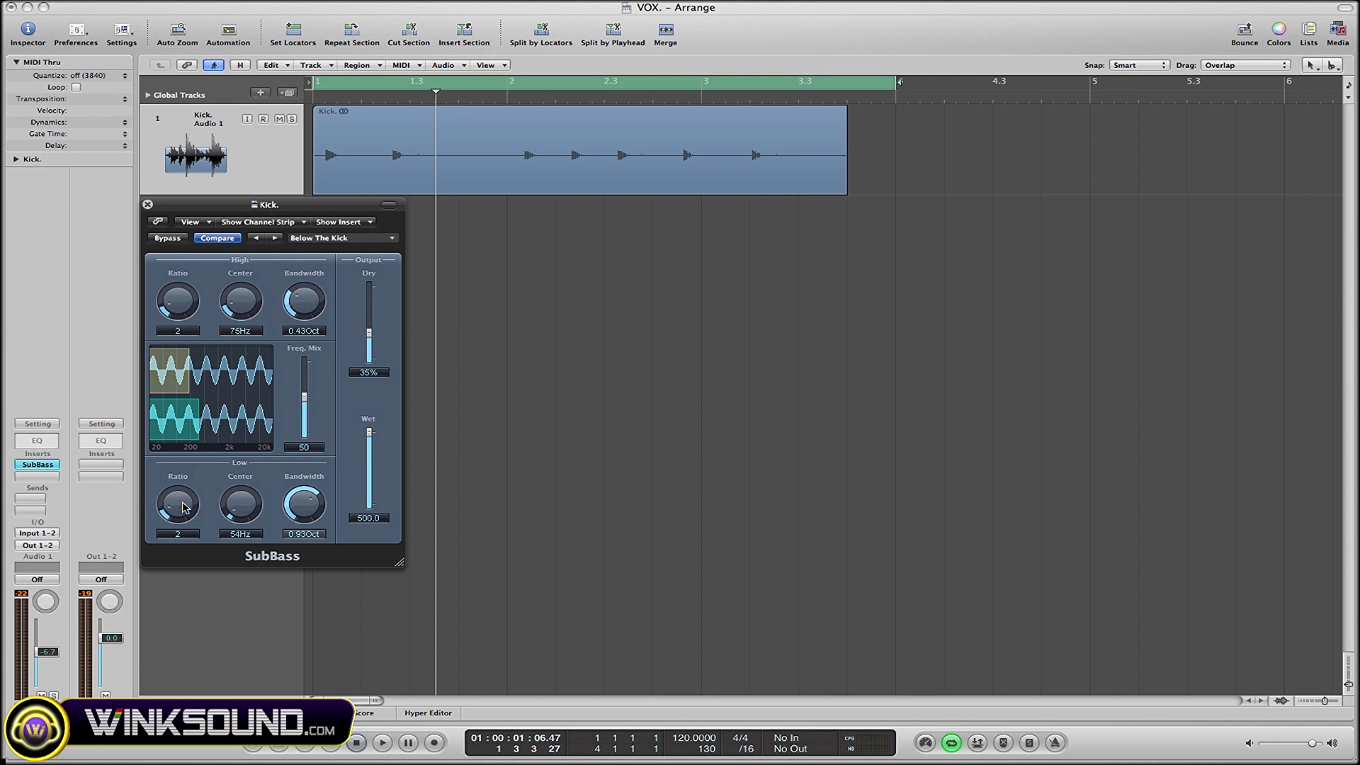
# - Adjust Low Ratio, push Freq. Mix up to 100, and play the kick
pyautogui.moveTo(183, 507)
pyautogui.mouseDown()
pyautogui.moveTo(181, 496)
pyautogui.moveTo(180, 507)
pyautogui.mouseUp()
pyautogui.moveTo(307, 399); pyautogui.dragTo(305, 355)
pyautogui.press('space')
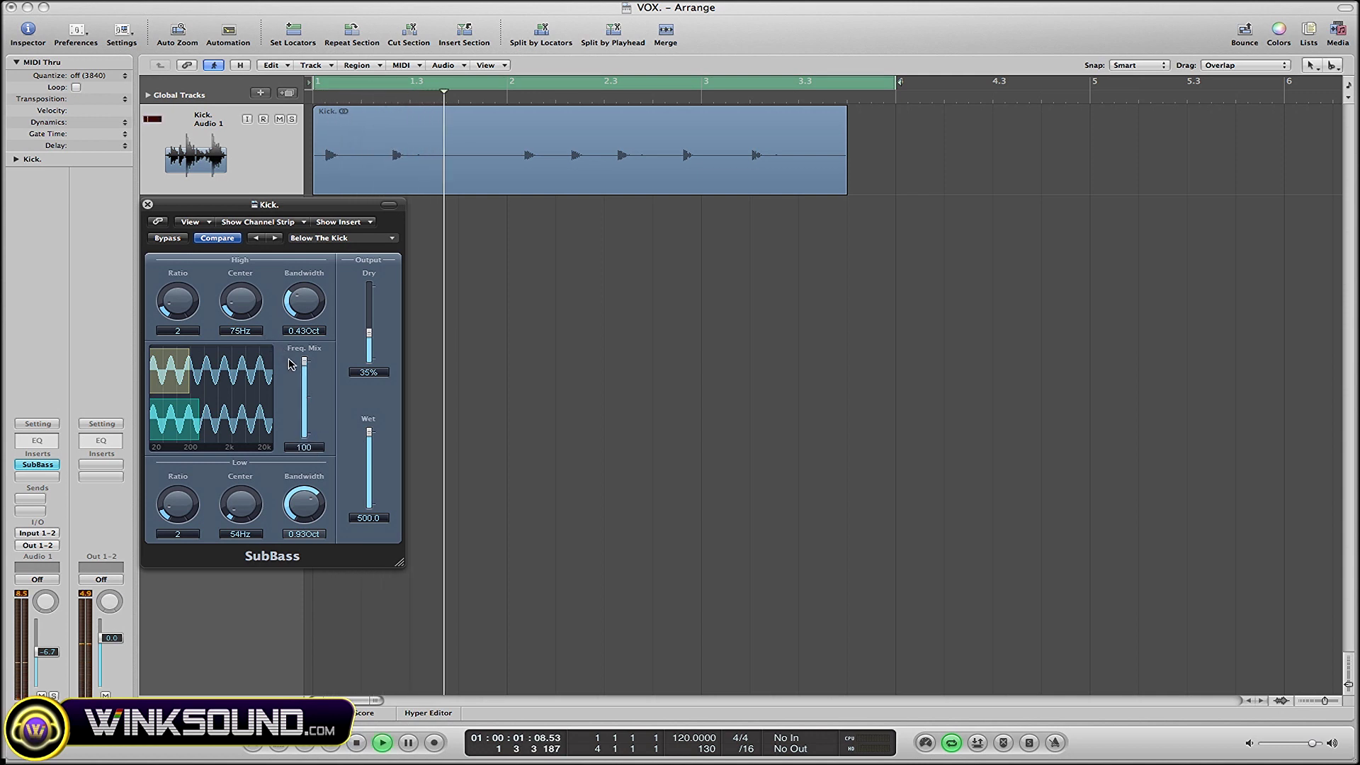